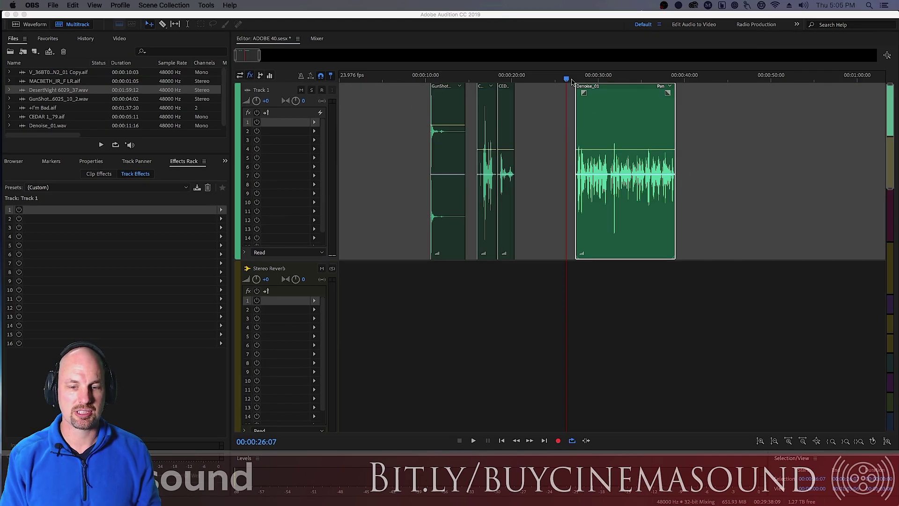
Play the dialogue clip from its start to hear the background noise
left_click(572, 82)
left_click_drag(567, 81, 572, 80)
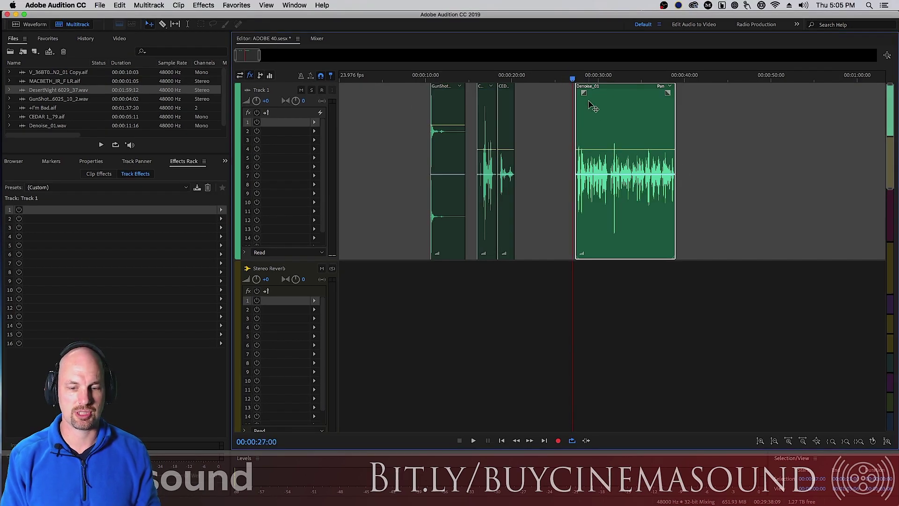
key("space")
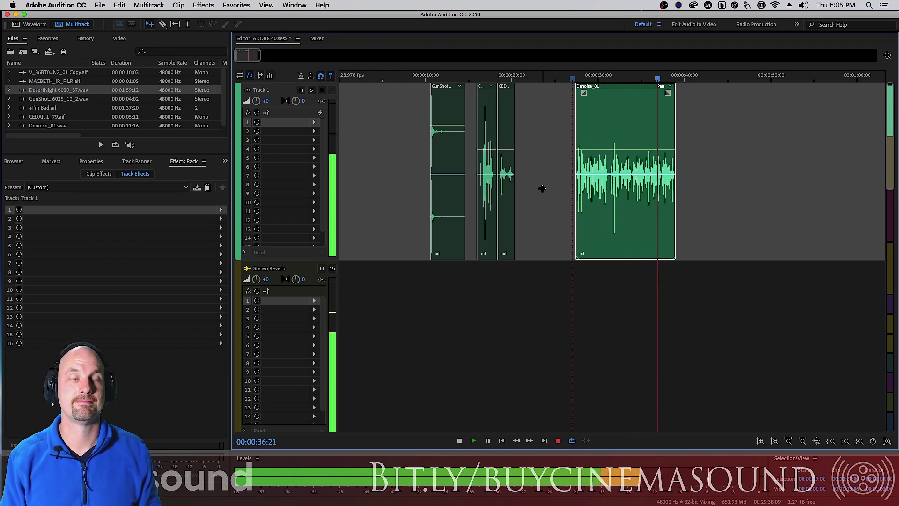
key("space")
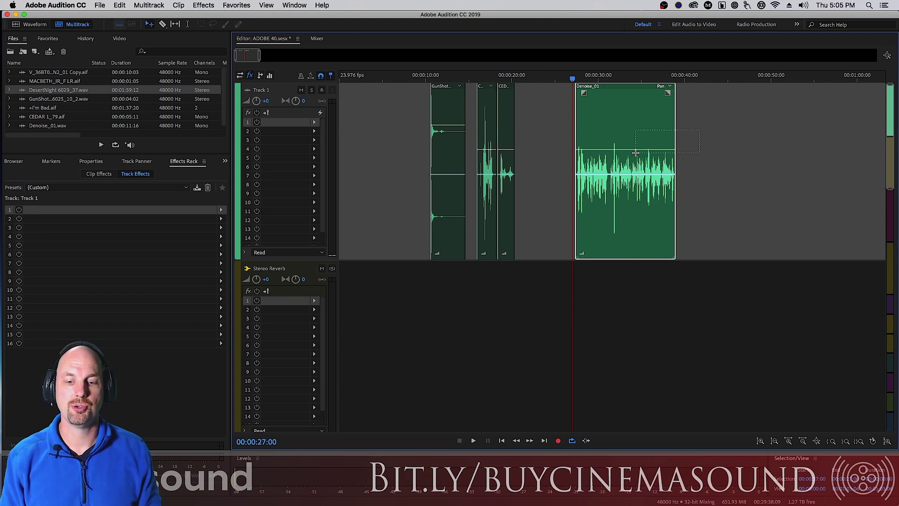
Open the dialogue as a spectrogram, select roughly 28–37 s, pick DeNoise, and return to multitrack
double_click(617, 89)
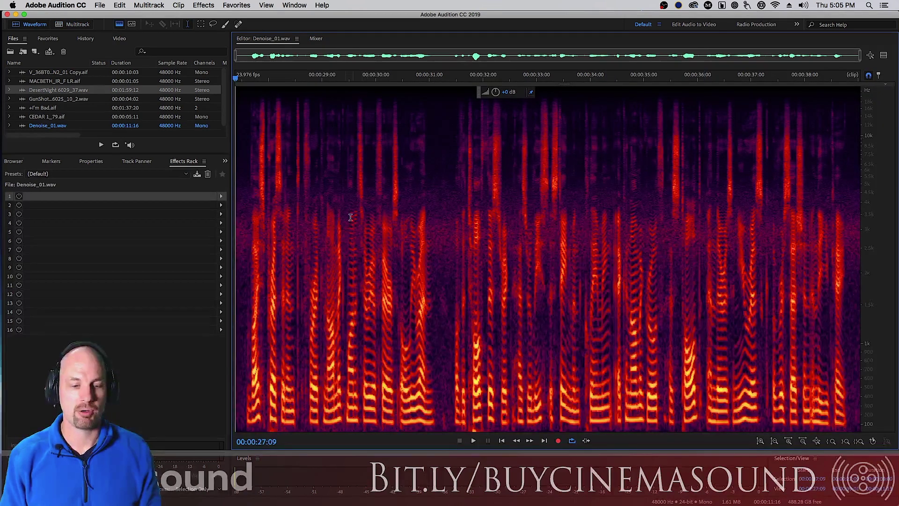
left_click_drag(288, 211, 782, 210)
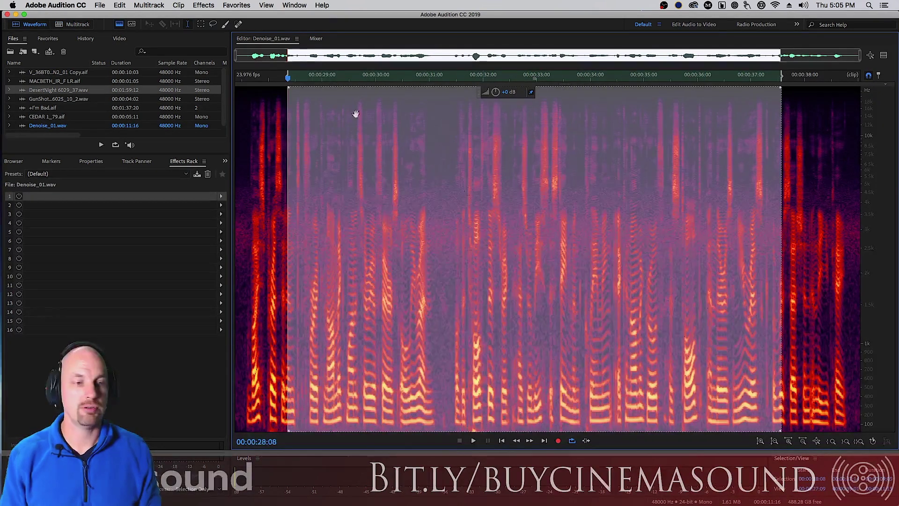
left_click(203, 6)
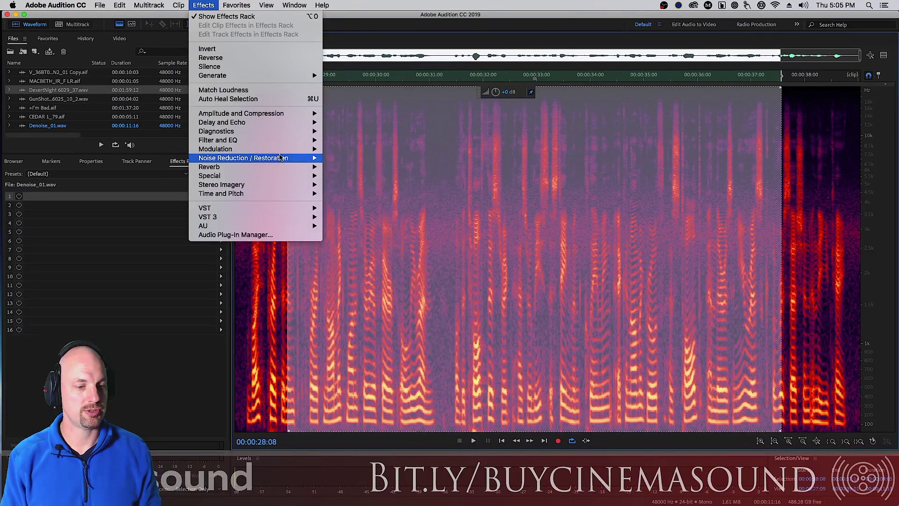
mouse_move(243, 158)
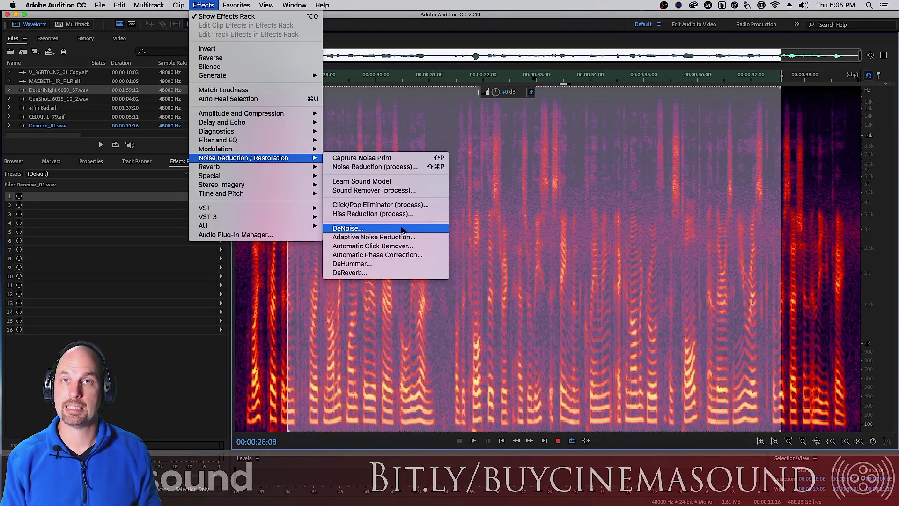
left_click(403, 229)
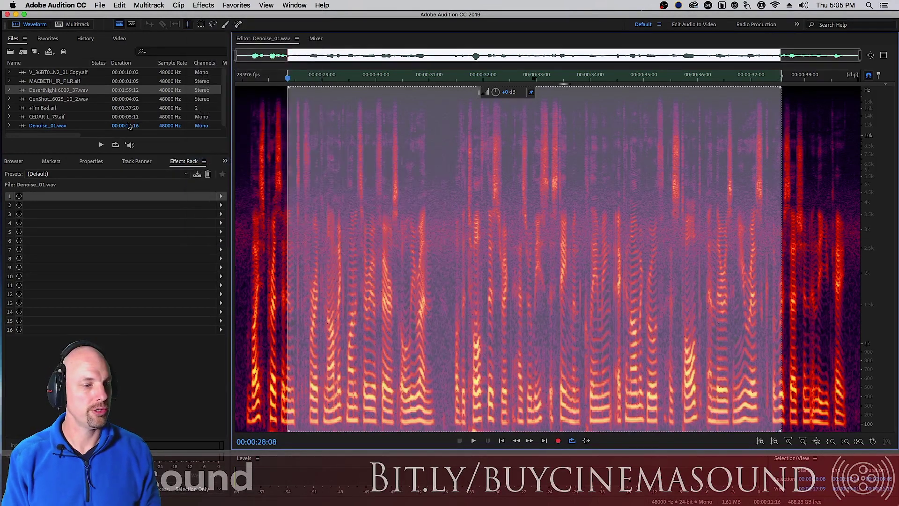
scroll(117, 103, "down", 1)
double_click(52, 128)
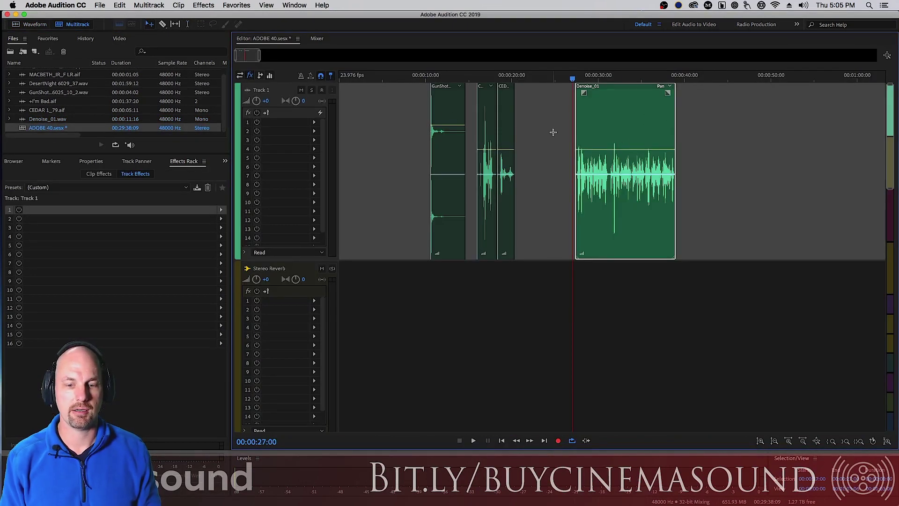
View the Denoise_01 clip's effects rack without adding any effect
left_click(204, 6)
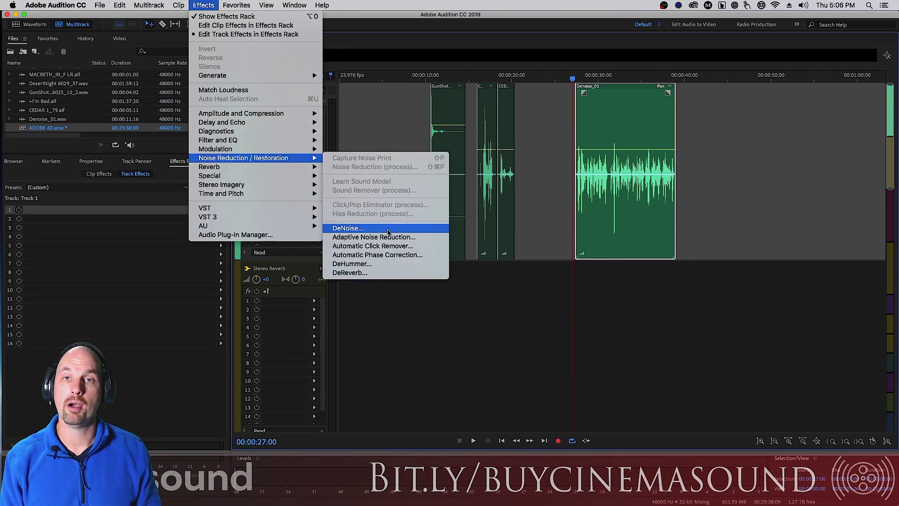
left_click(388, 231)
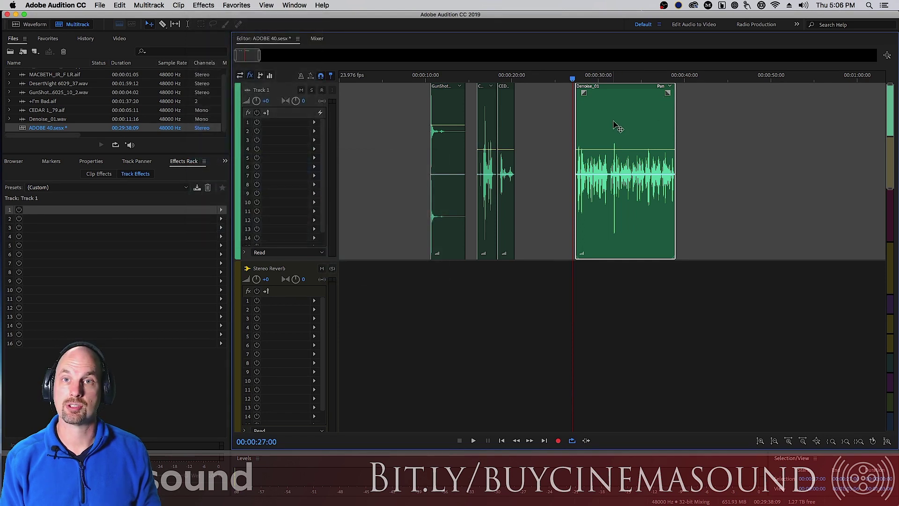
left_click(103, 176)
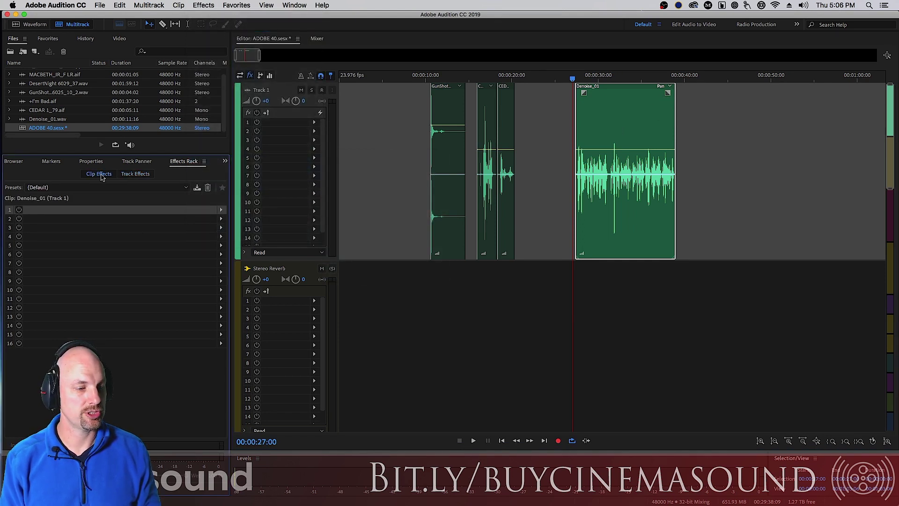
left_click(220, 209)
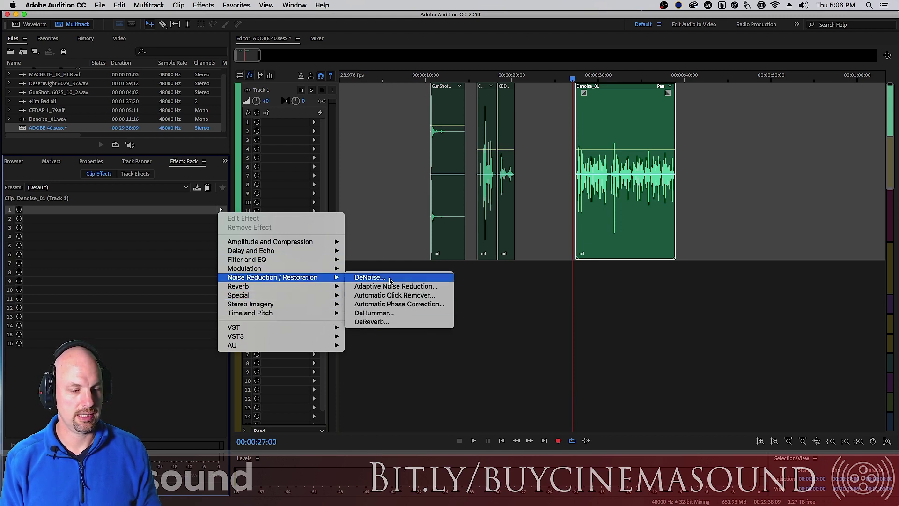
left_click(655, 167)
Switch to Track 1's effects rack and load DeNoise into slot 1
left_click(142, 175)
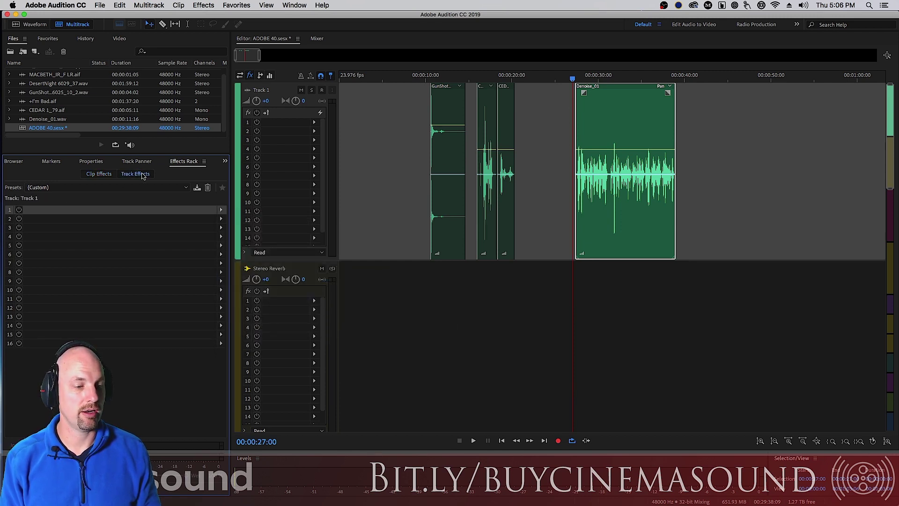
left_click(222, 210)
mouse_move(273, 278)
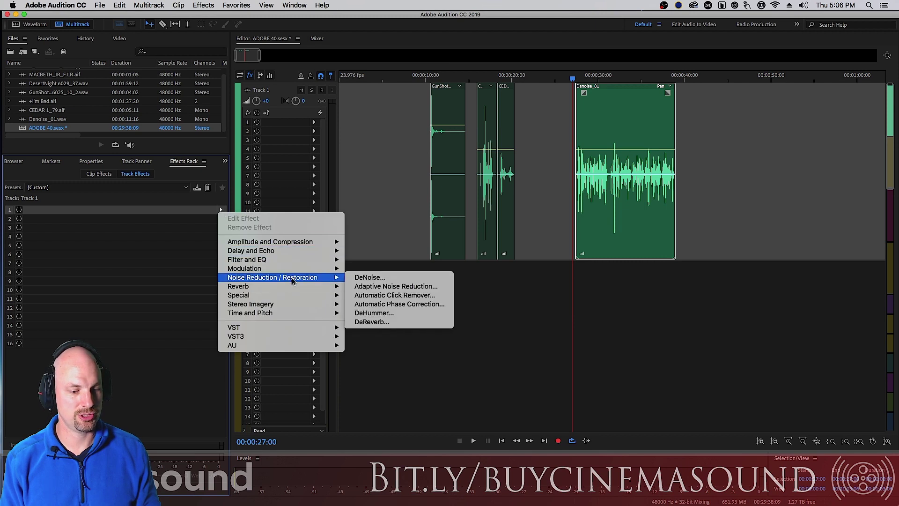
left_click(407, 278)
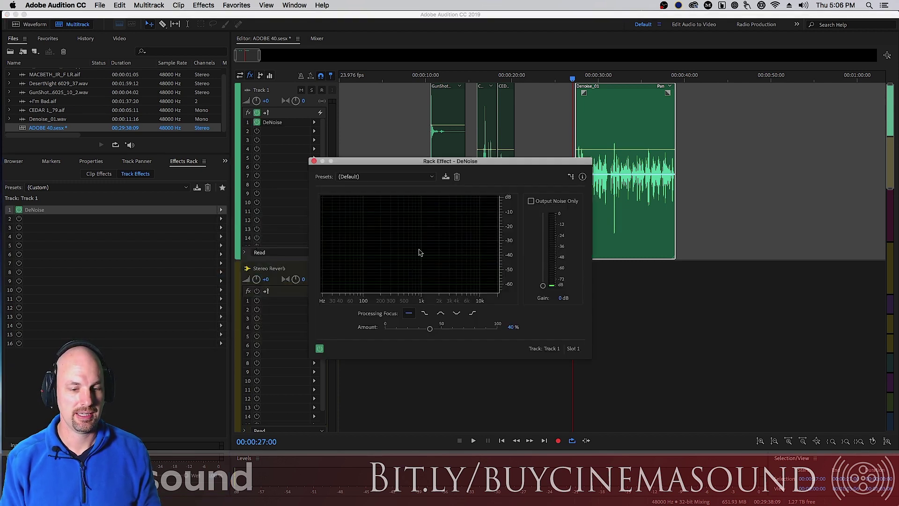
Move the DeNoise window aside, set Amount to 63% and keep Gain at 0 dB
left_click_drag(450, 166, 414, 162)
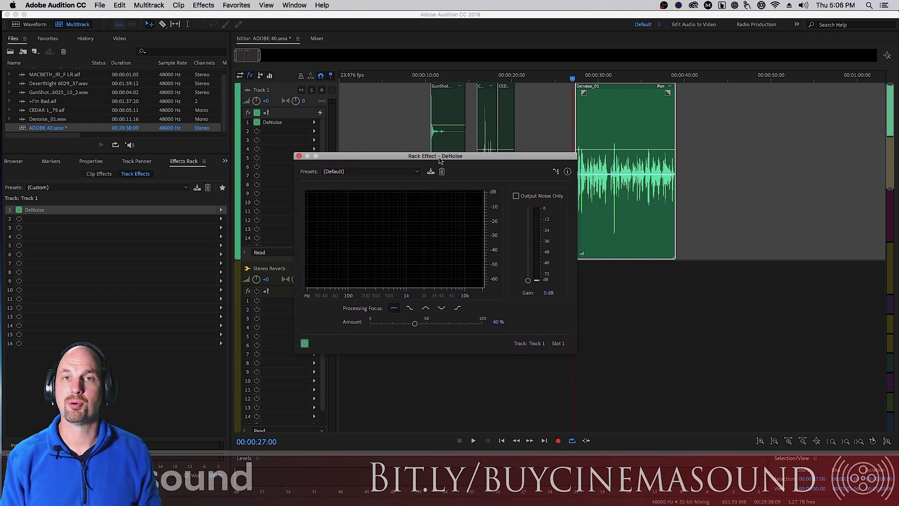
left_click_drag(414, 162, 398, 158)
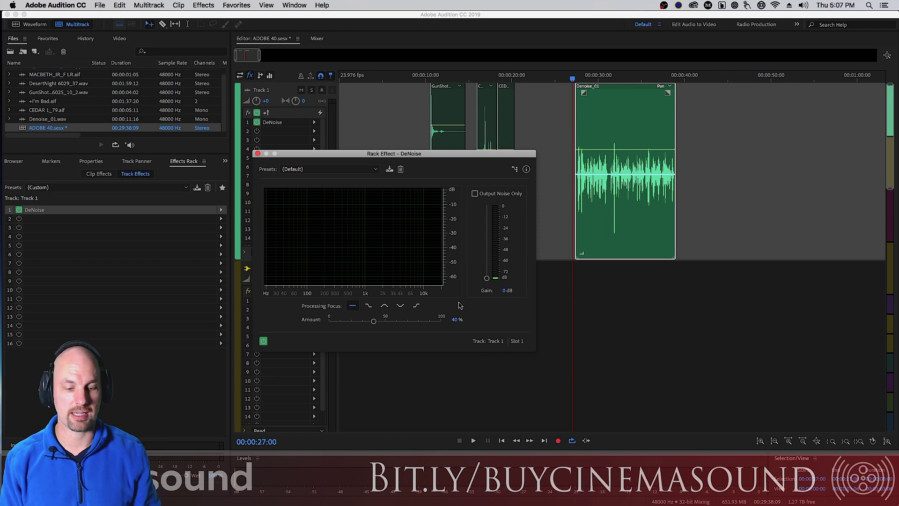
left_click_drag(373, 322, 392, 328)
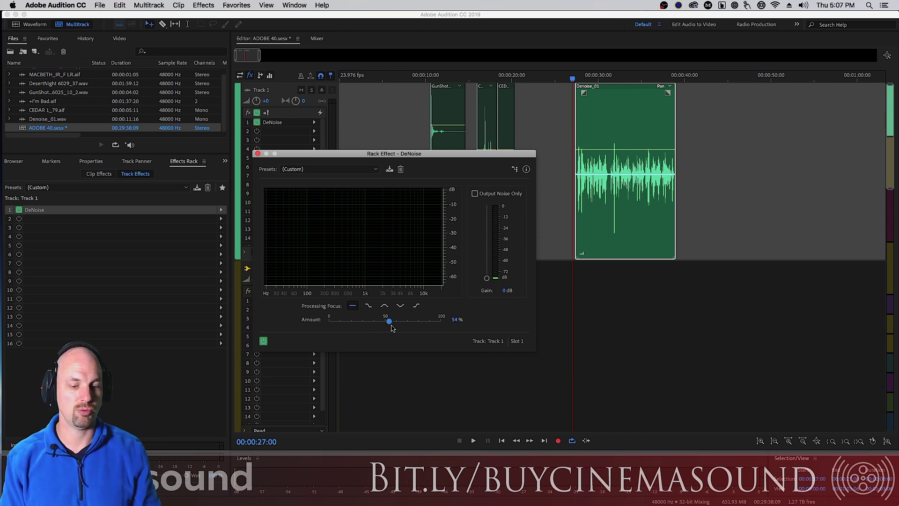
left_click(475, 194)
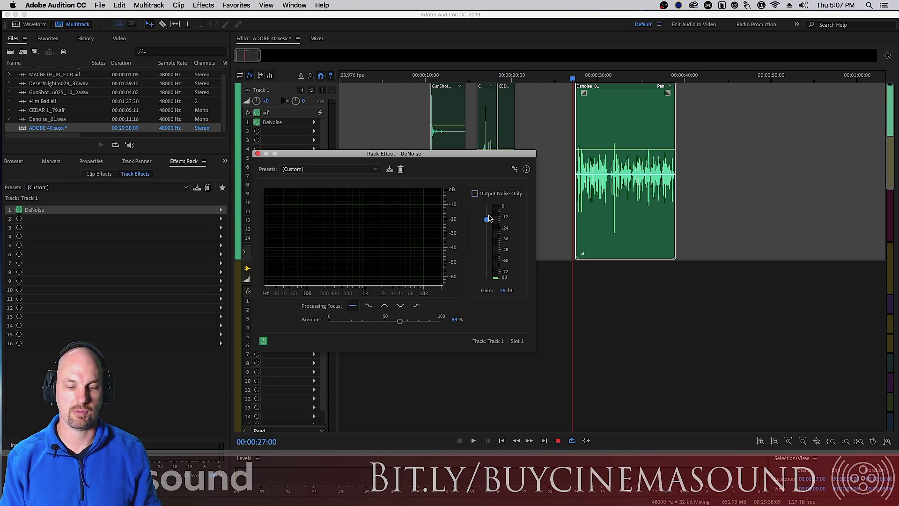
mouse_move(483, 264)
left_mouse_down()
mouse_move(482, 205)
mouse_move(481, 213)
left_mouse_up()
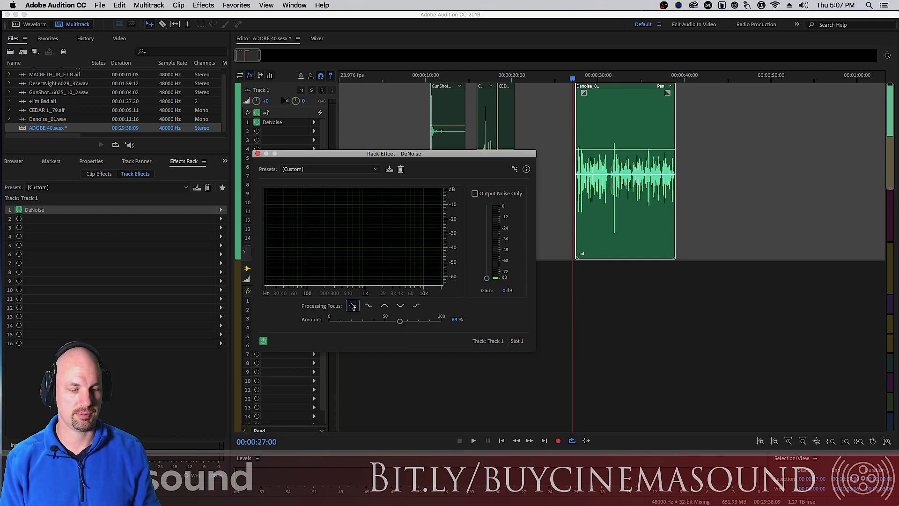
Replay the dialogue while lowering, then raising, the DeNoise amount to compare levels
key("space")
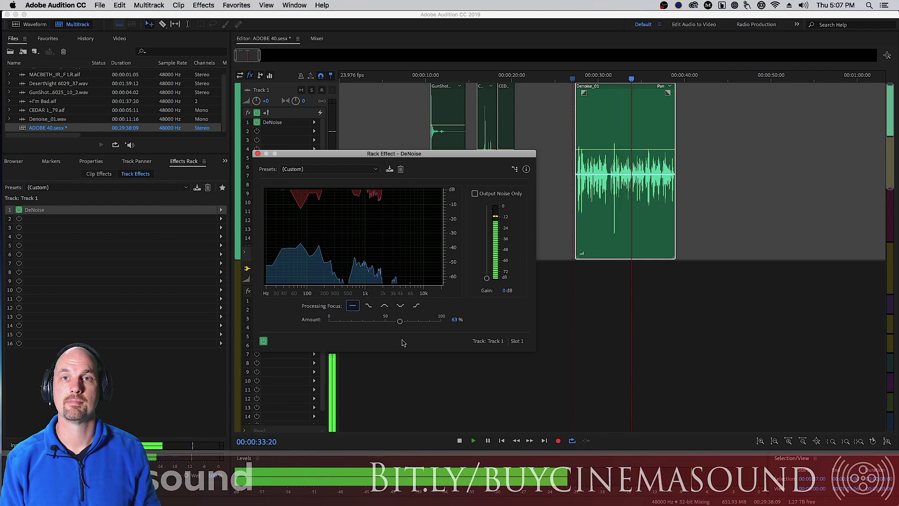
key("space")
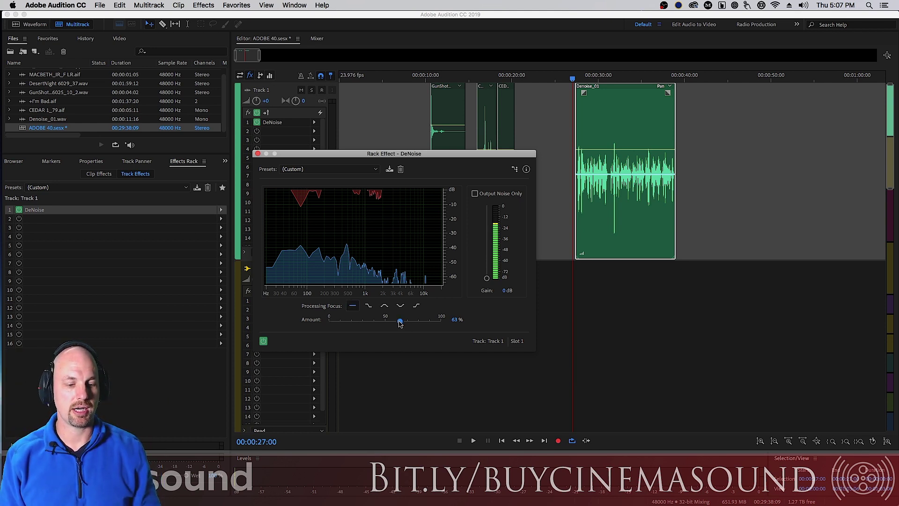
key("space")
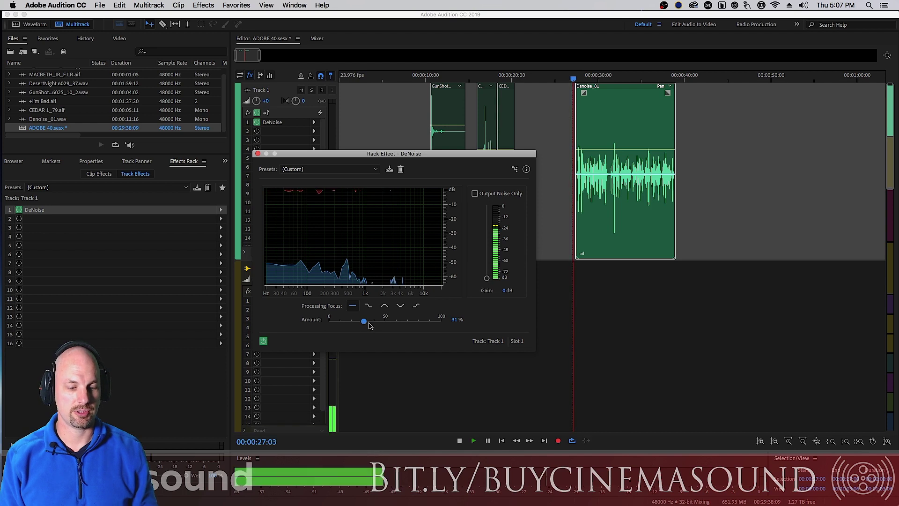
left_click_drag(364, 322, 352, 323)
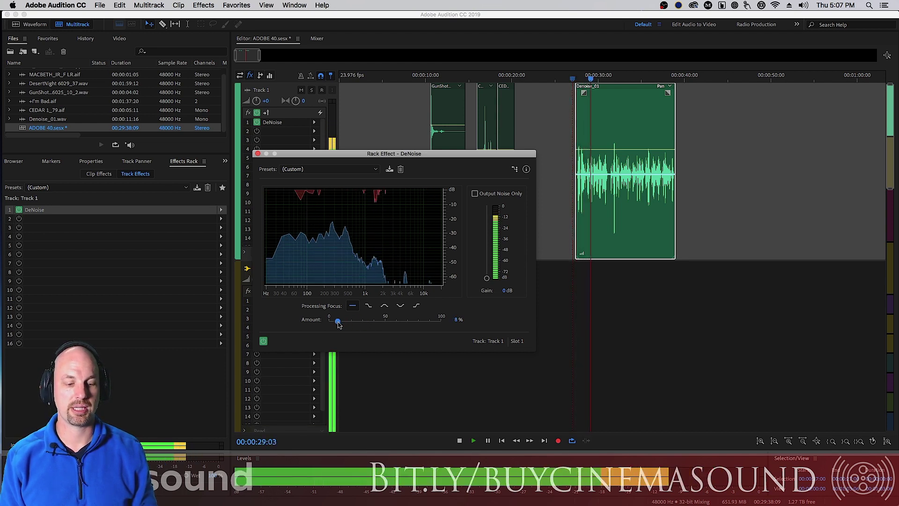
key("space")
key("space")
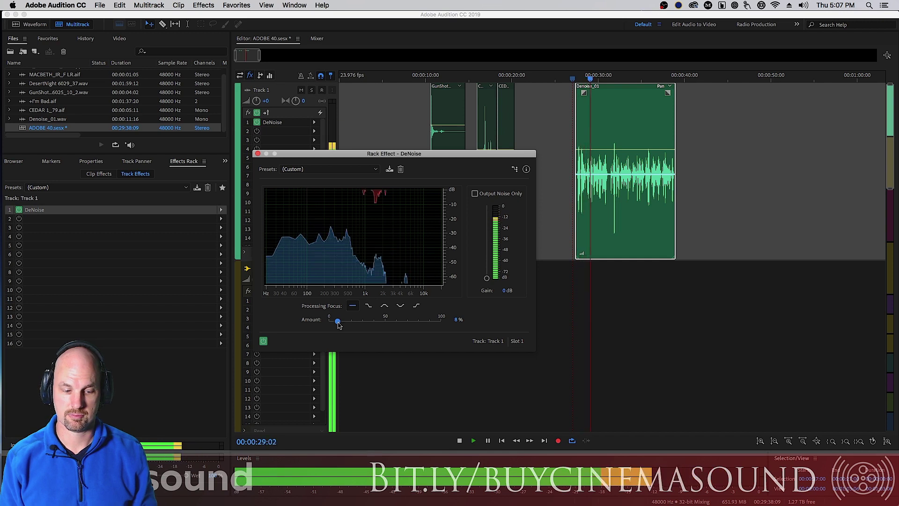
mouse_move(338, 321)
left_mouse_down()
mouse_move(441, 323)
mouse_move(372, 323)
left_mouse_up()
key("space")
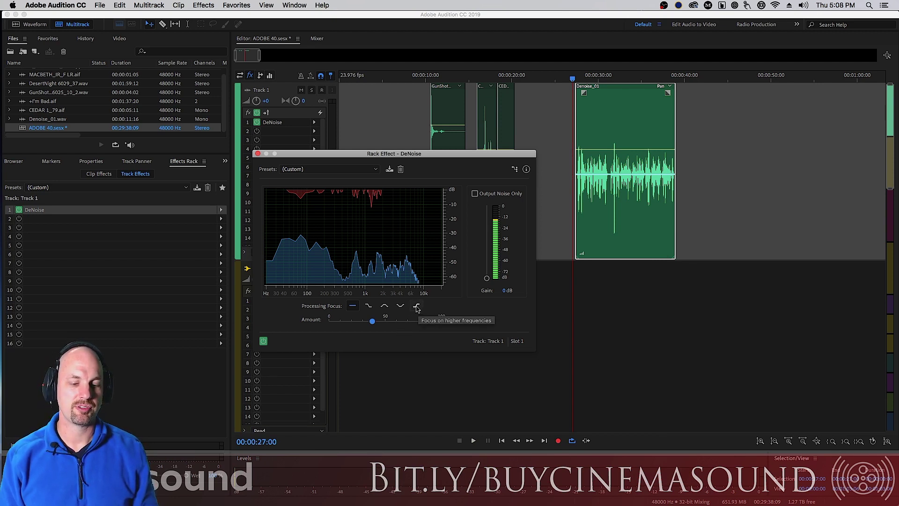
Focus DeNoise on higher frequencies and audition Amount between about 57% and 73%
left_click(417, 306)
key("space")
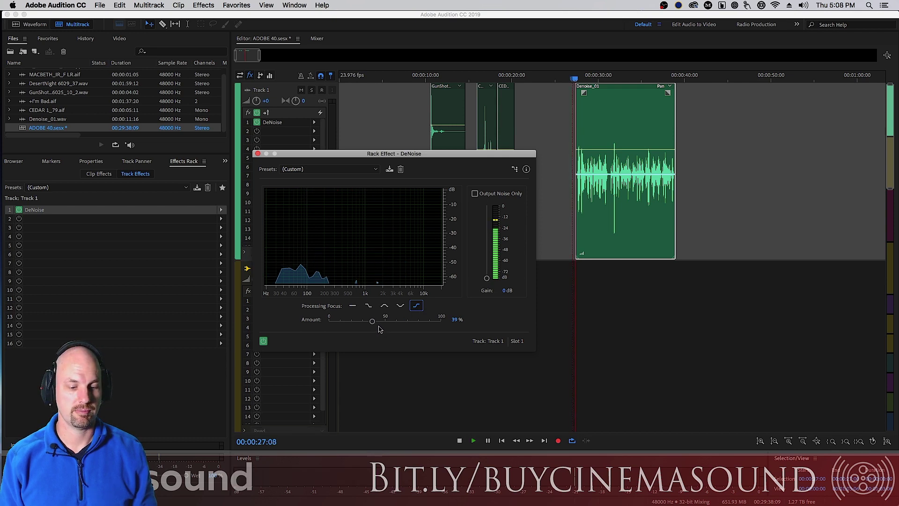
left_click_drag(373, 321, 412, 323)
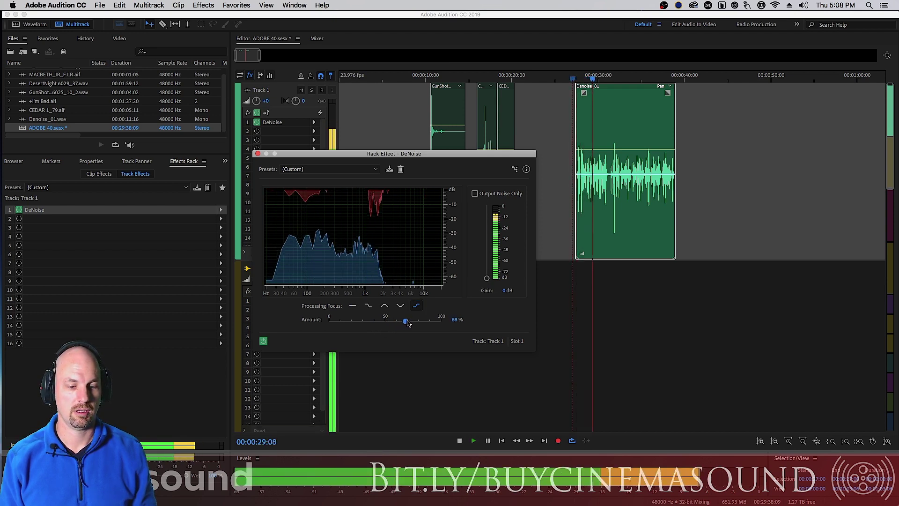
key("space")
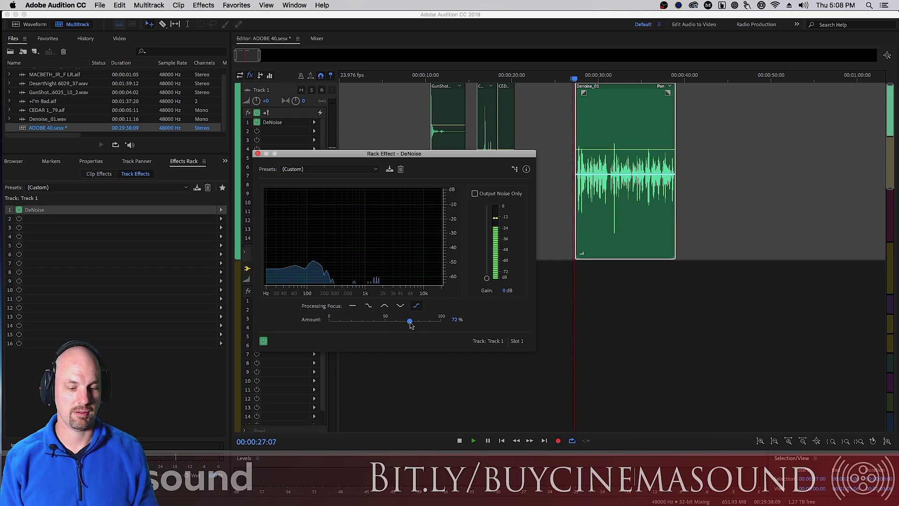
key("space")
left_click_drag(408, 324, 393, 325)
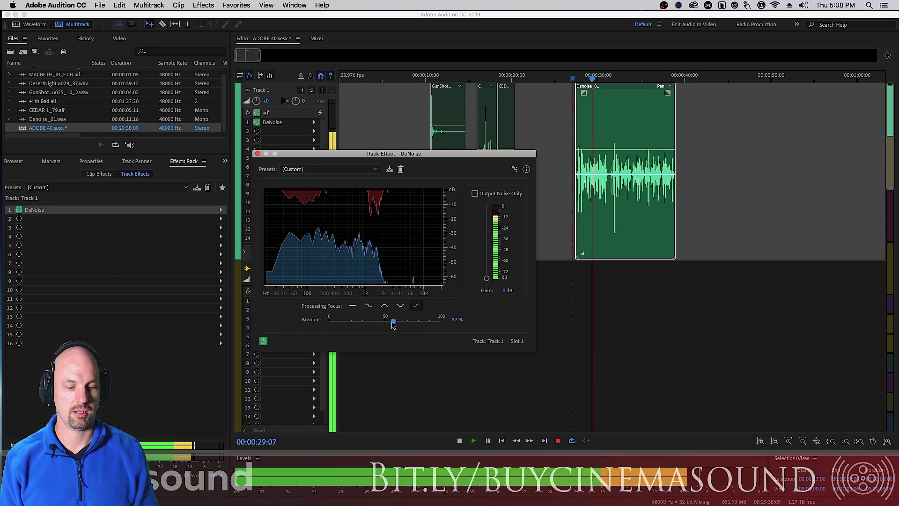
left_click_drag(393, 325, 412, 324)
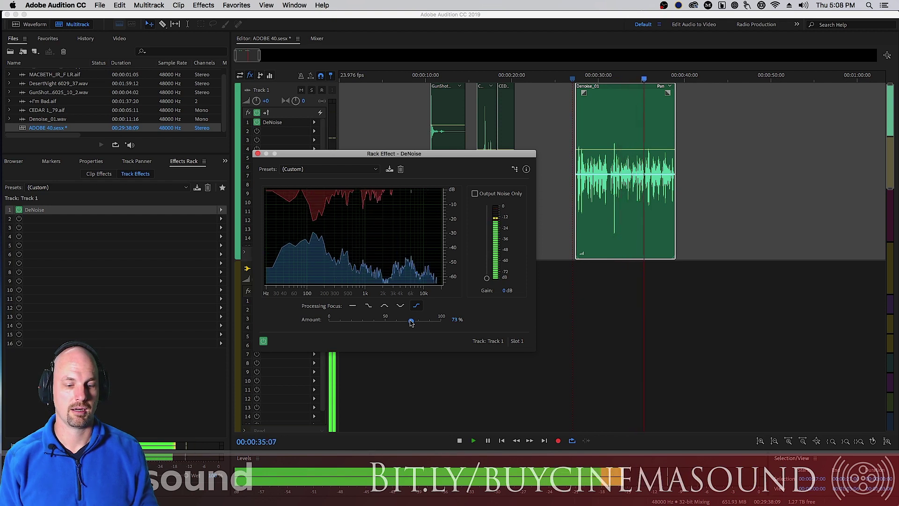
key("space")
Focus DeNoise on mid frequencies and audition with Amount around 62–64%
left_click(385, 307)
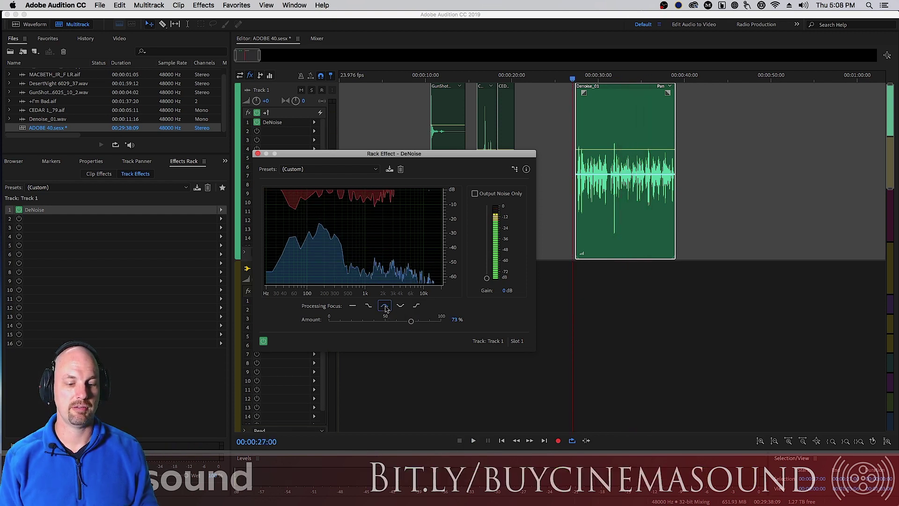
left_click(391, 323)
key("space")
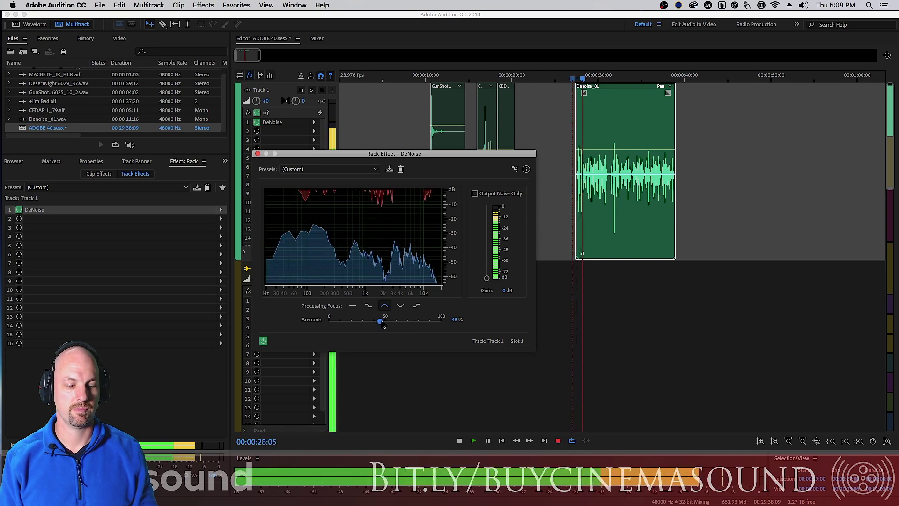
left_click_drag(392, 323, 403, 324)
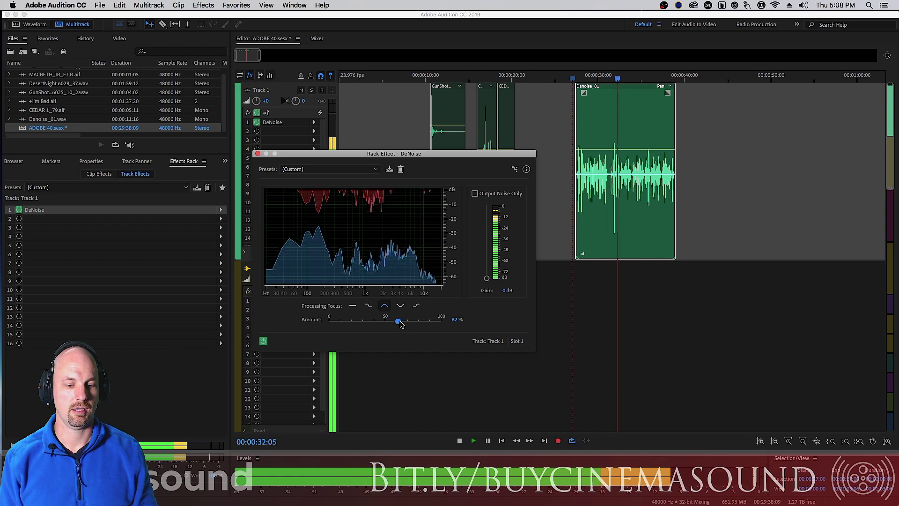
key("space")
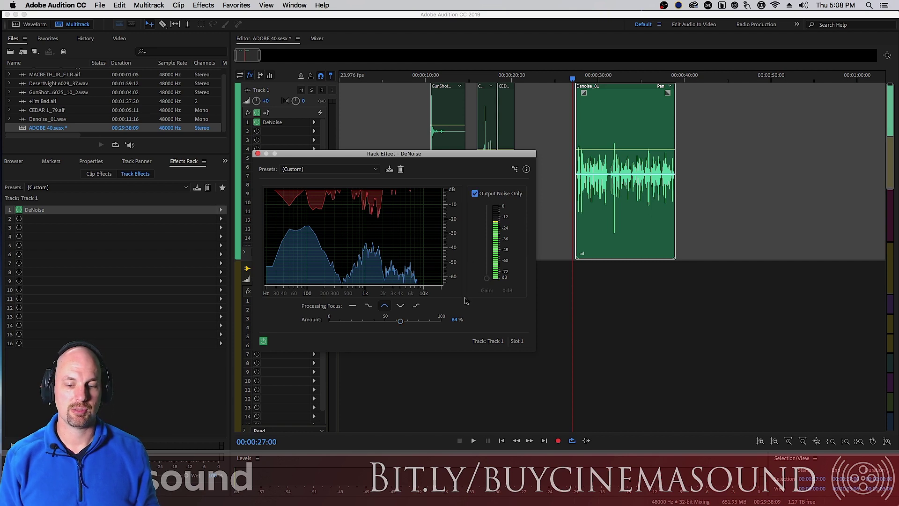
Hear only the removed noise at higher amounts, then replay the cleaned dialogue at 63%
key("space")
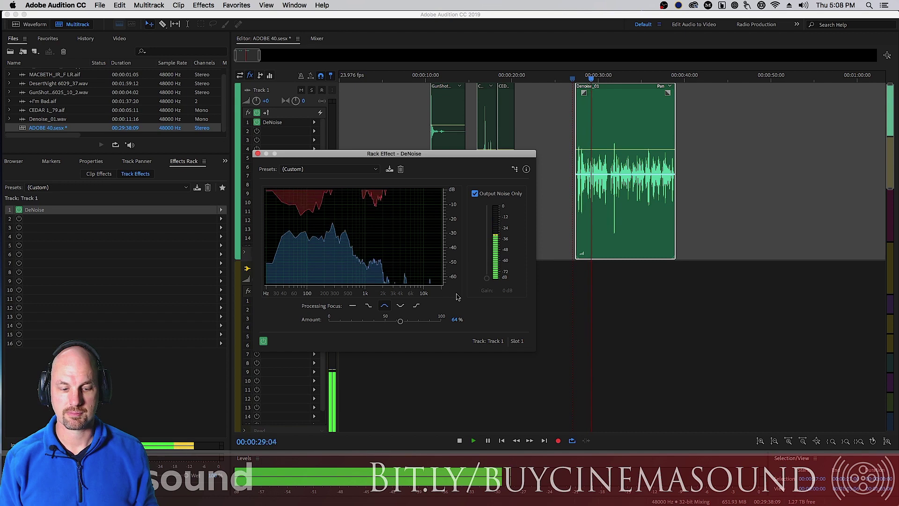
mouse_move(400, 321)
left_mouse_down()
mouse_move(346, 321)
mouse_move(441, 327)
left_mouse_up()
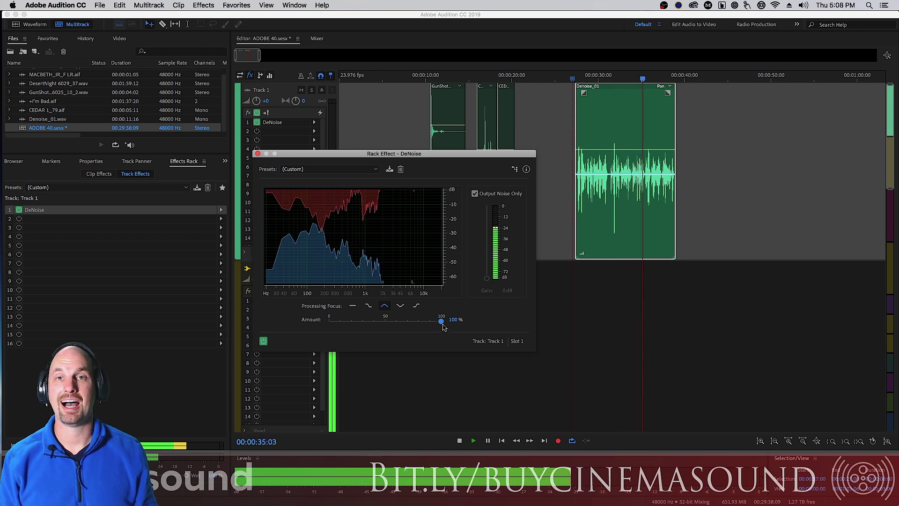
key("space")
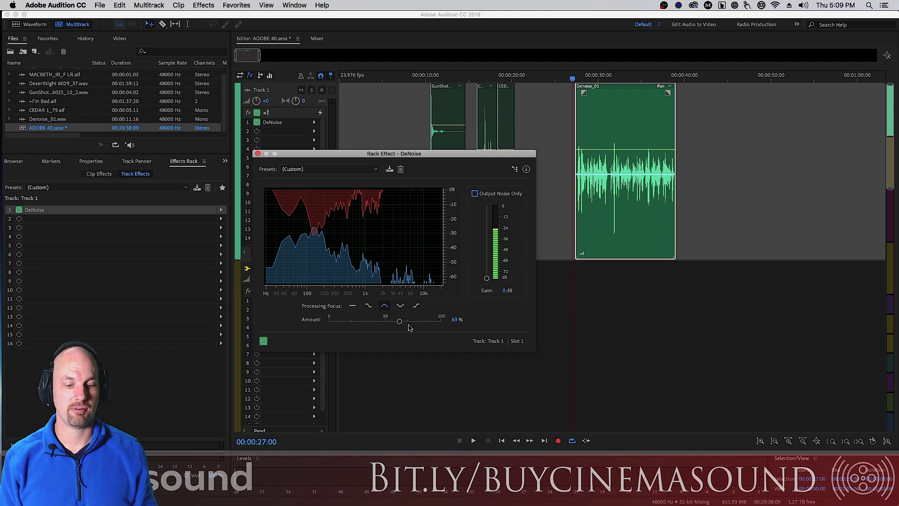
key("space")
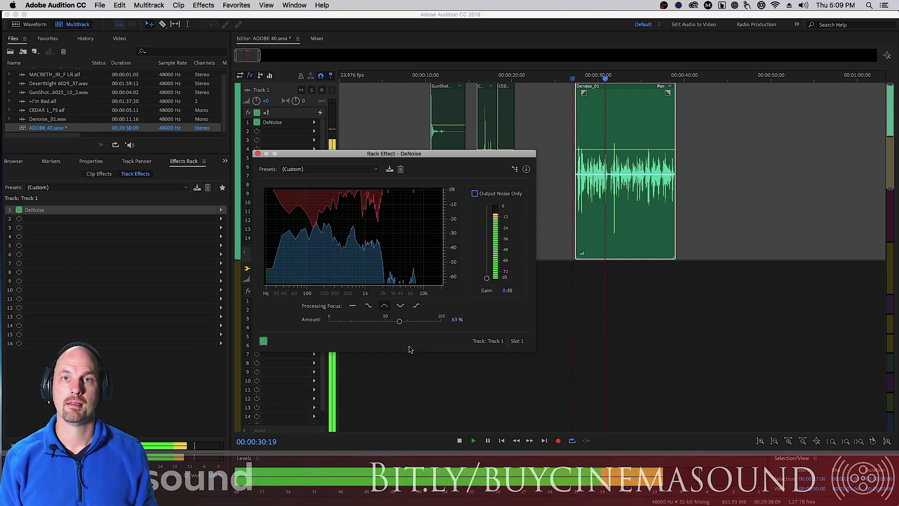
Compare the bypassed, unprocessed dialogue, then check the DeNoise presets list, keeping (Custom)
key("space")
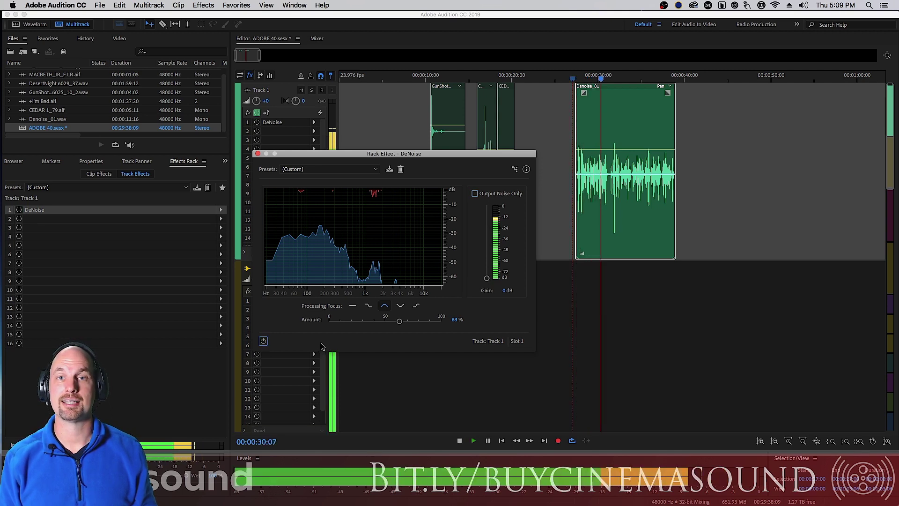
key("space")
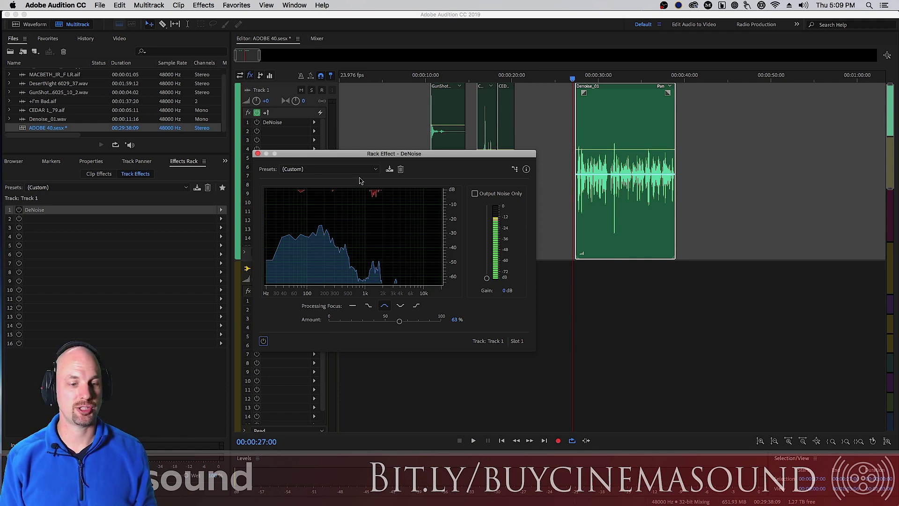
left_click(361, 169)
left_click(445, 243)
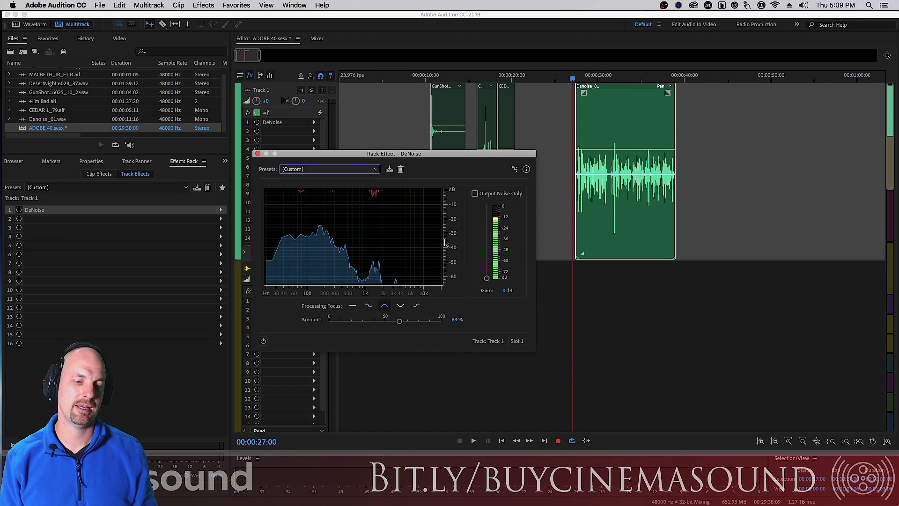